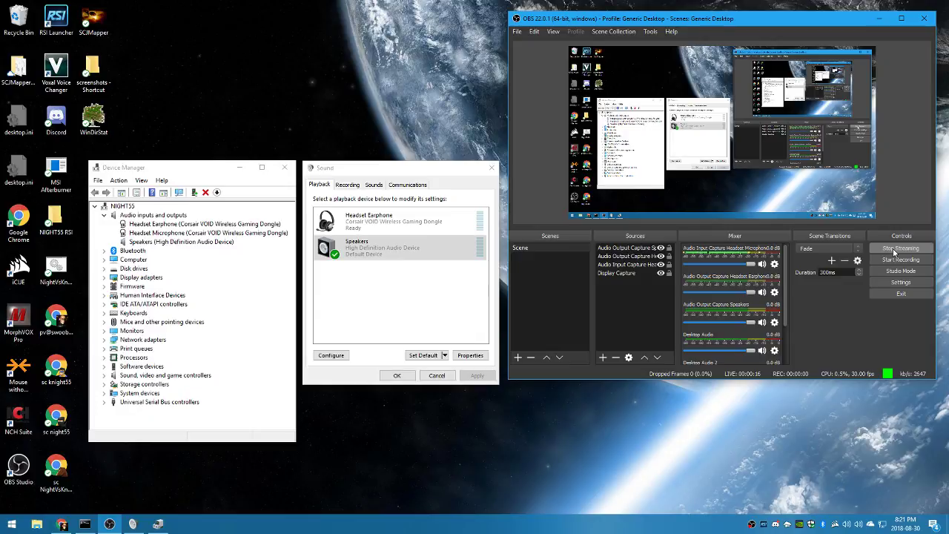
Switch between Device Manager and Sound settings, checking the Recording and Playback device lists
{"action": "left_click", "coordinate": [209, 171]}
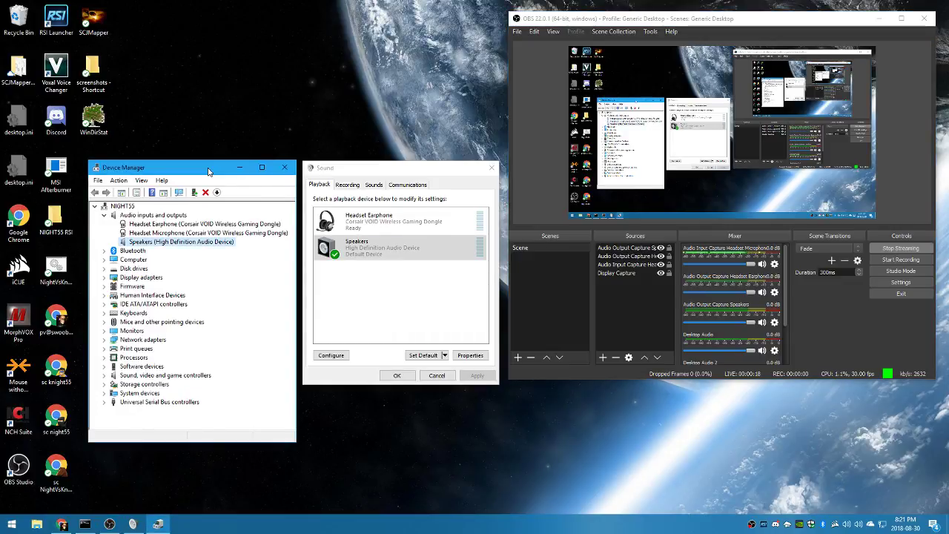
{"action": "left_click", "coordinate": [337, 172]}
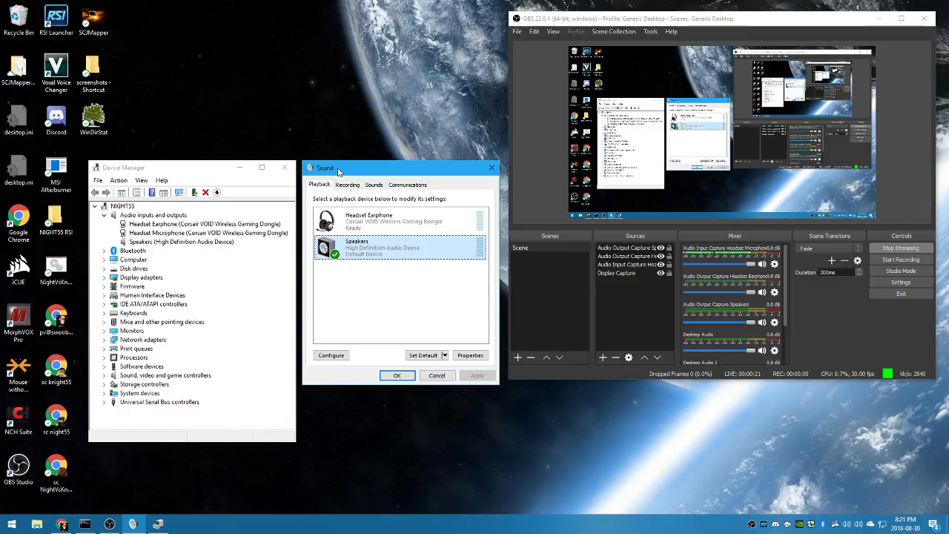
{"action": "left_click", "coordinate": [213, 171]}
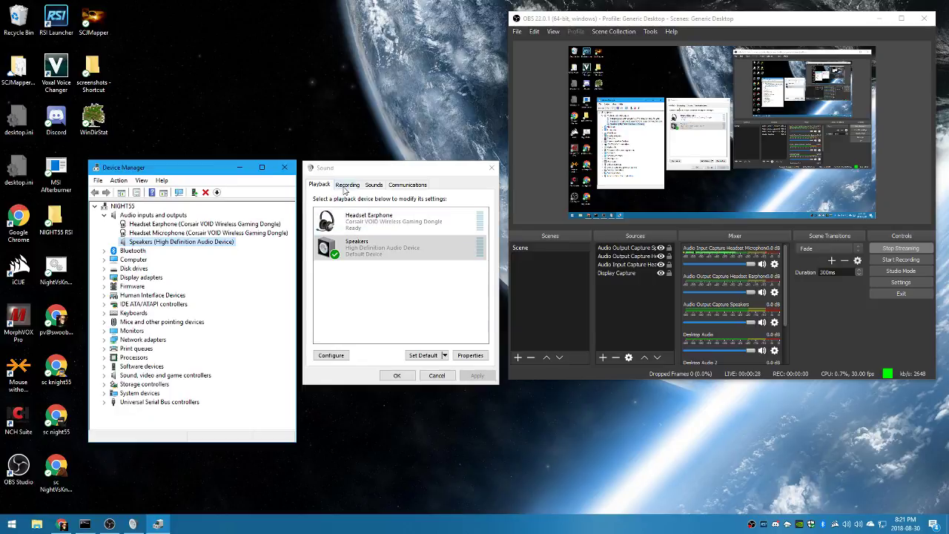
{"action": "left_click", "coordinate": [345, 186]}
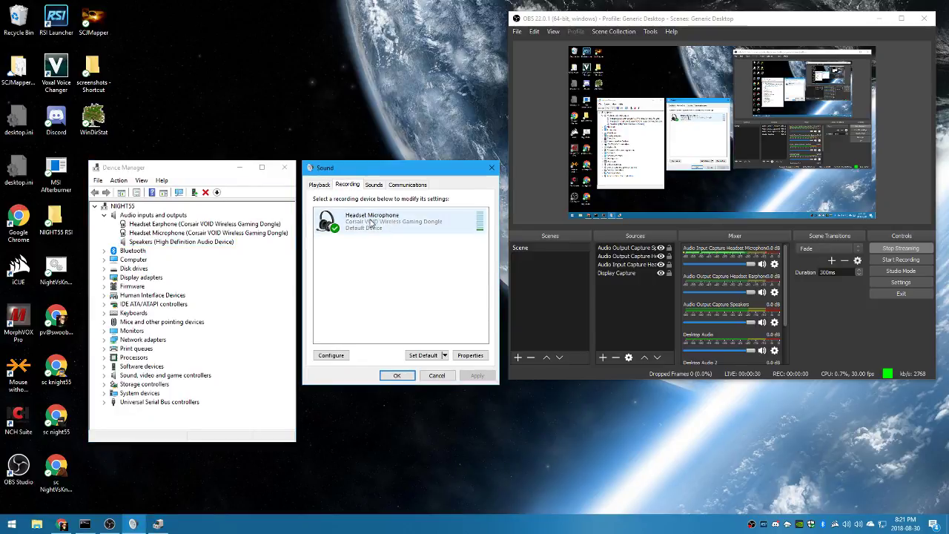
{"action": "left_click", "coordinate": [320, 185]}
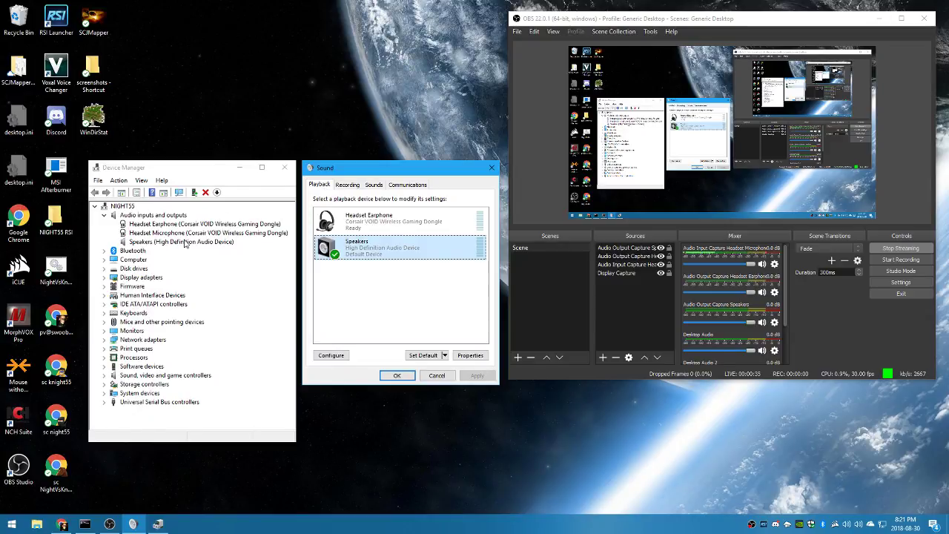
Disable Speakers (High Definition Audio Device) from its Device Manager context menu and confirm with Yes
{"action": "right_click", "coordinate": [184, 242]}
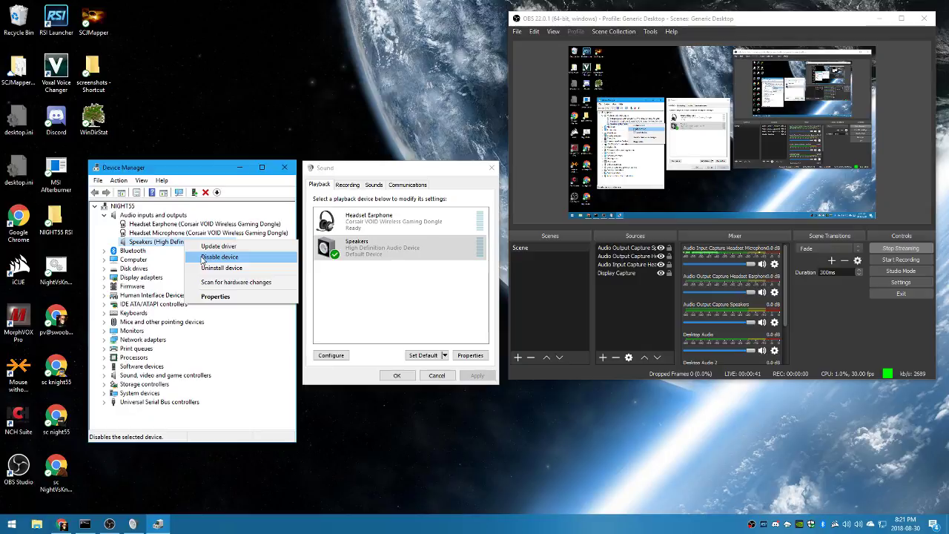
{"action": "left_click", "coordinate": [374, 252]}
{"action": "right_click", "coordinate": [374, 255]}
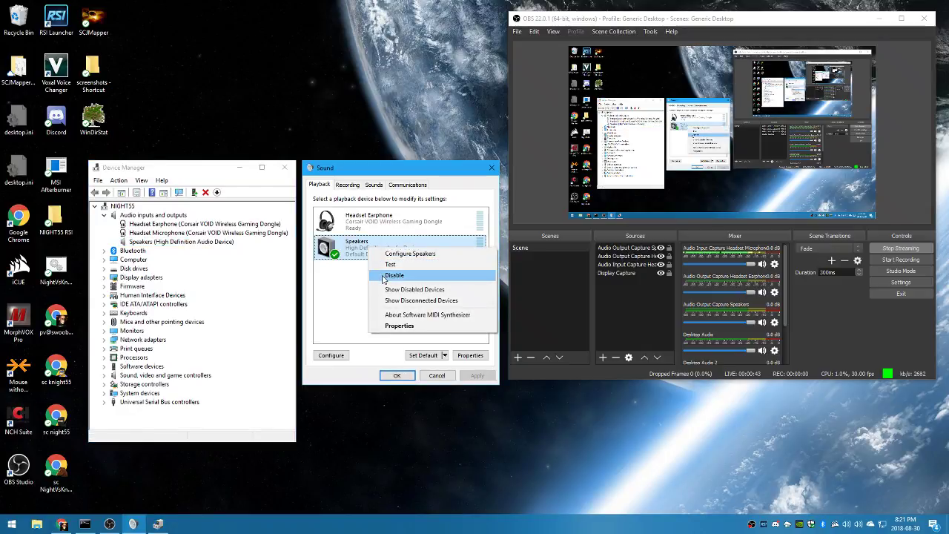
{"action": "right_click", "coordinate": [210, 243]}
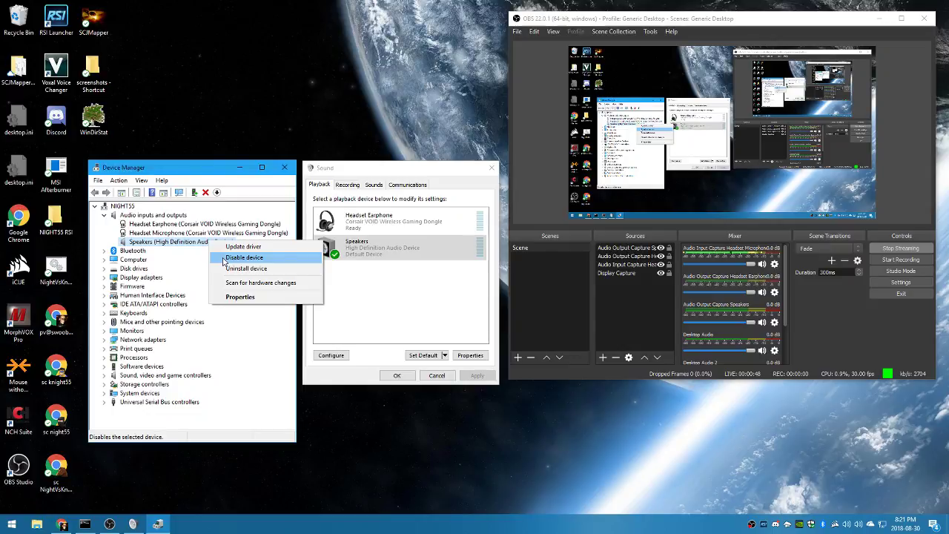
{"action": "right_click", "coordinate": [383, 253]}
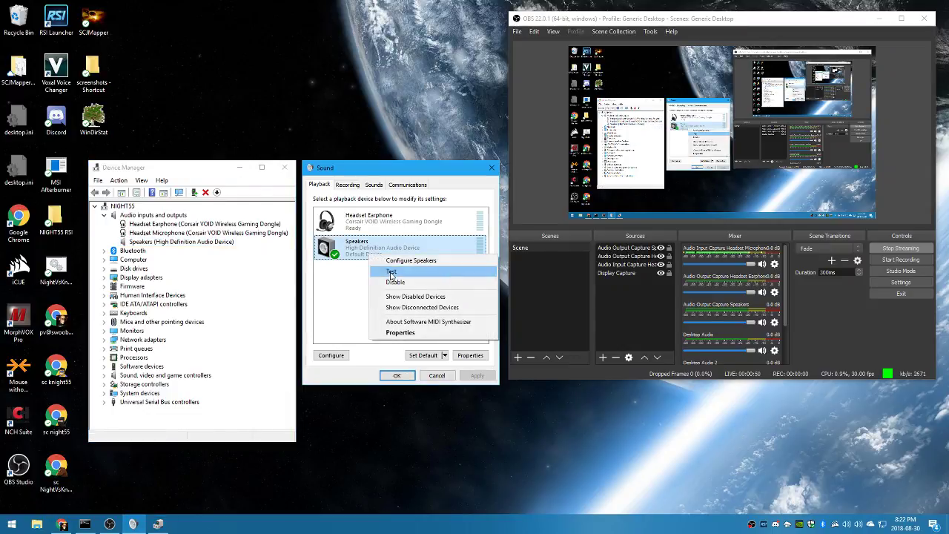
{"action": "right_click", "coordinate": [221, 242]}
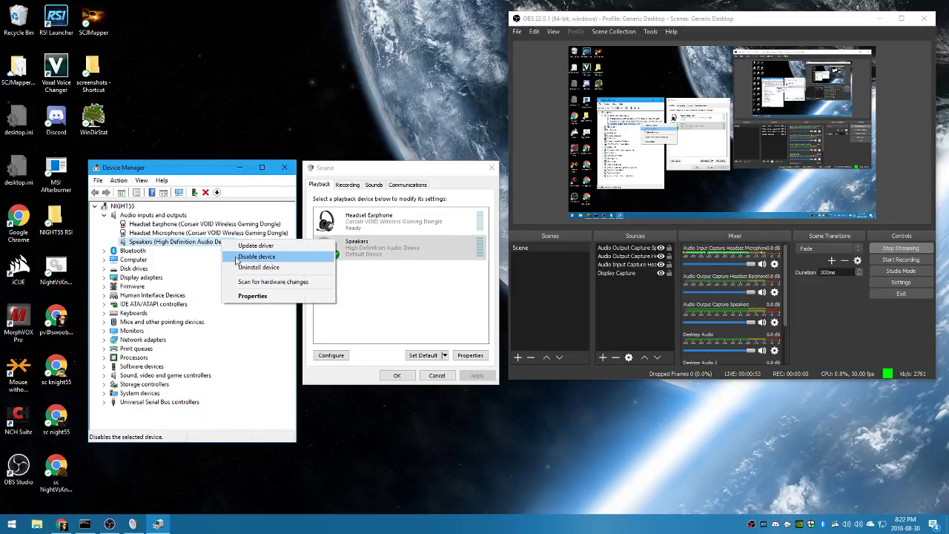
{"action": "left_click", "coordinate": [236, 257]}
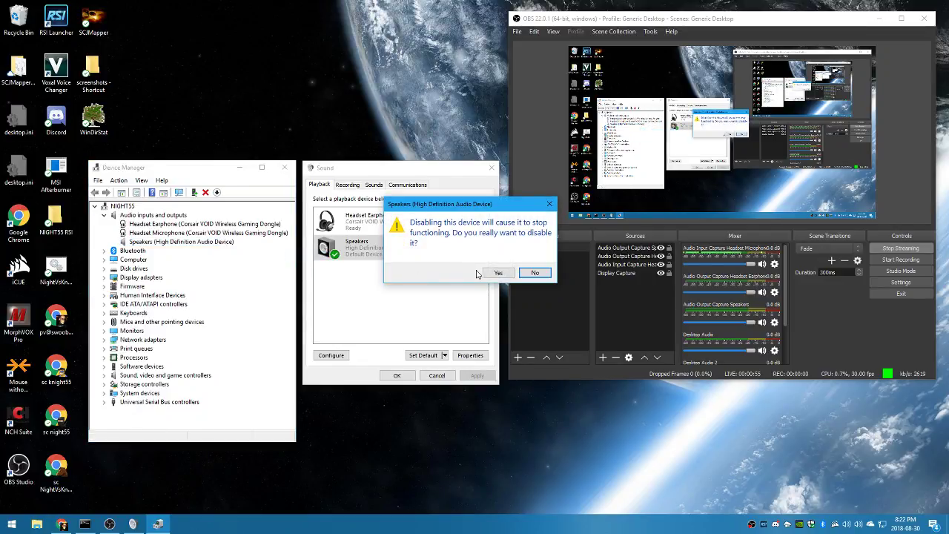
{"action": "left_click", "coordinate": [498, 274]}
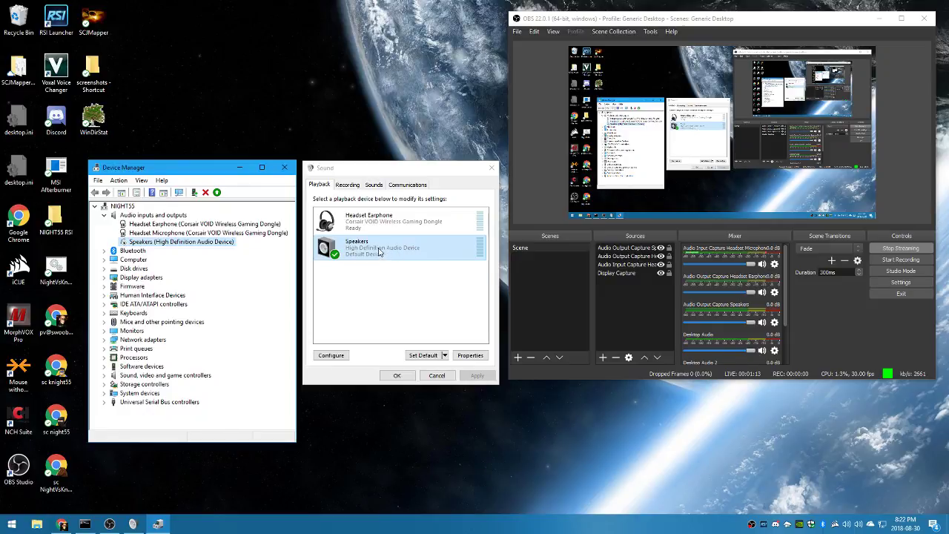
{"action": "left_click", "coordinate": [376, 189]}
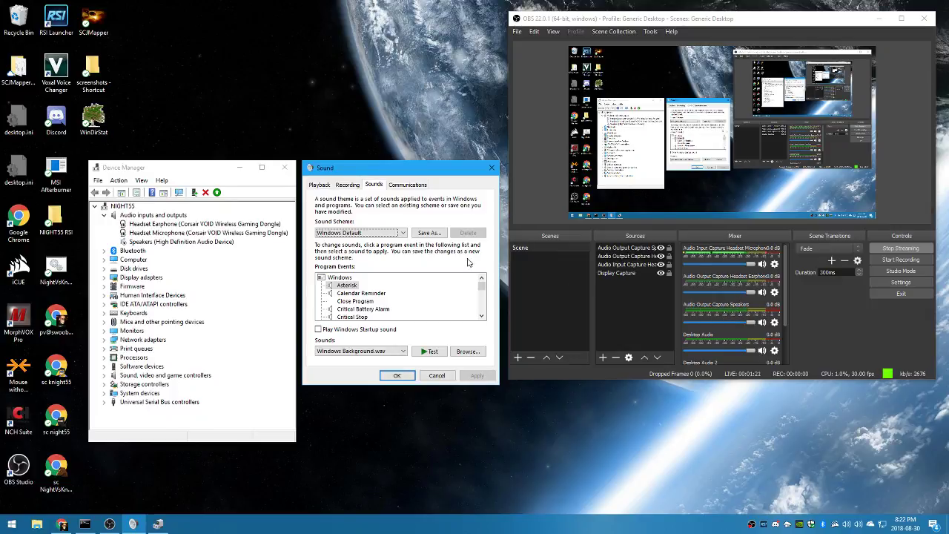
{"action": "left_click", "coordinate": [351, 285]}
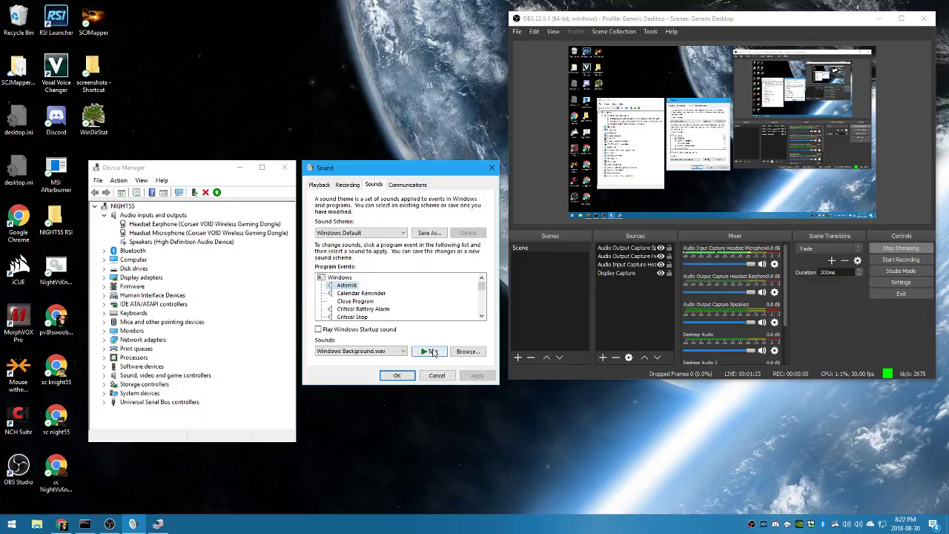
{"action": "left_click", "coordinate": [433, 351]}
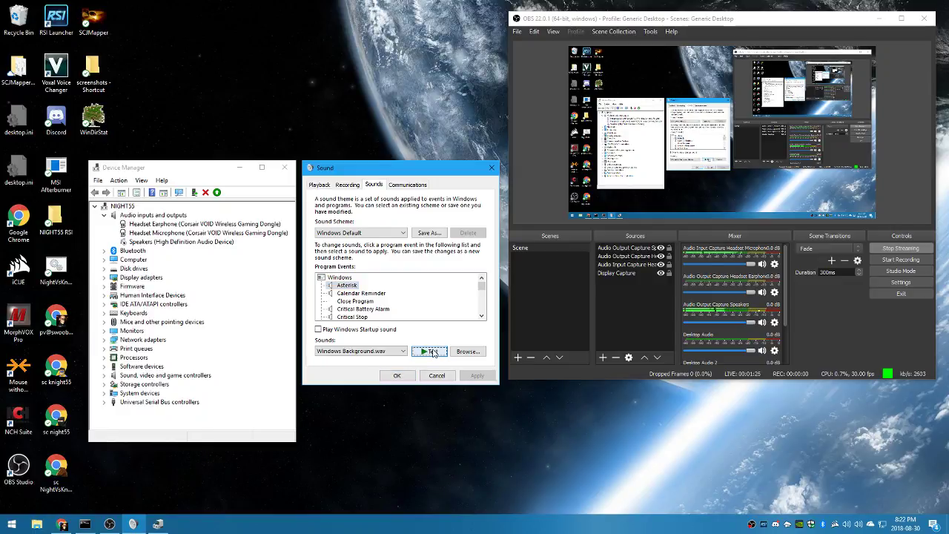
{"action": "left_click", "coordinate": [319, 184]}
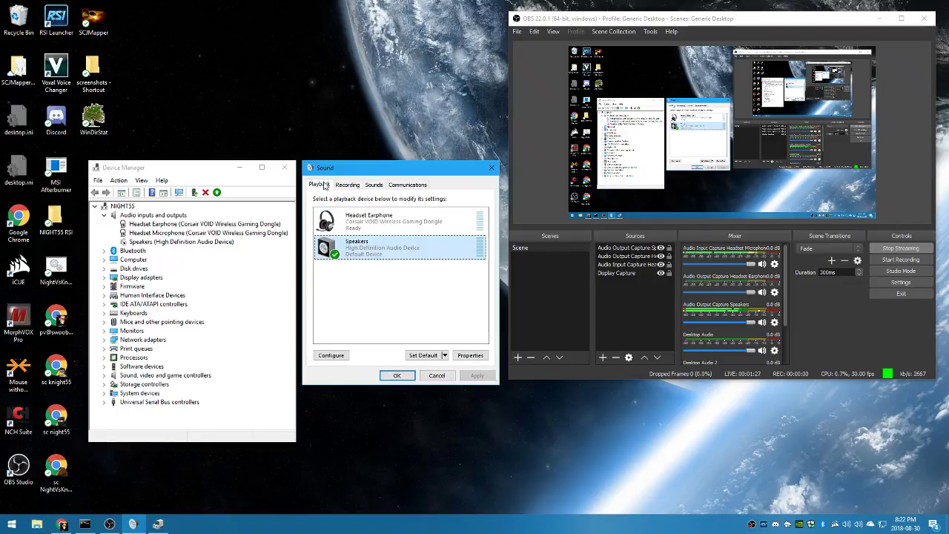
{"action": "left_click", "coordinate": [374, 185]}
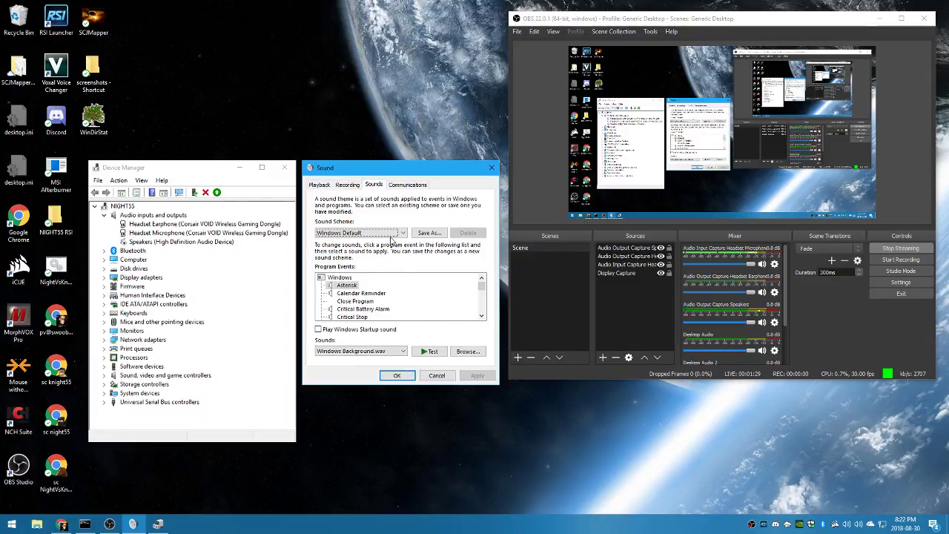
{"action": "left_click", "coordinate": [433, 353]}
{"action": "left_click", "coordinate": [320, 184]}
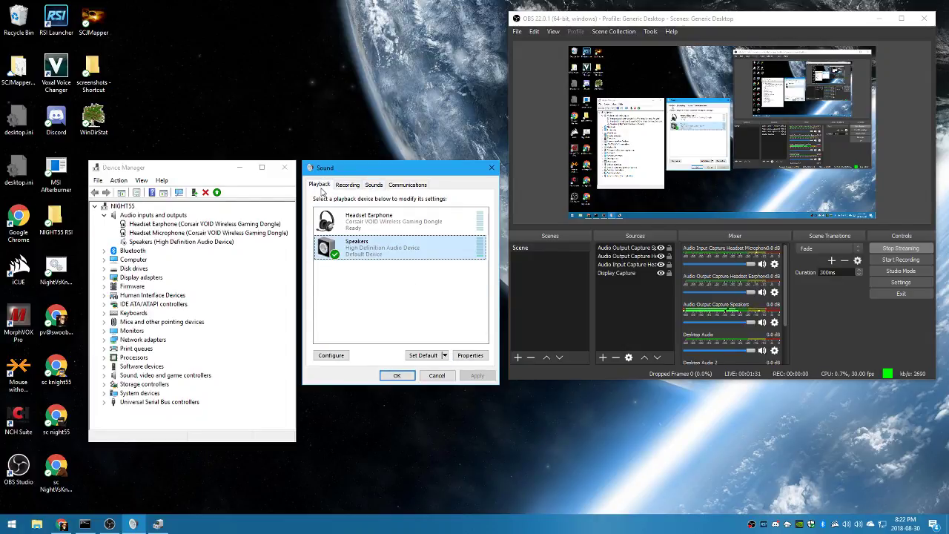
{"action": "left_click", "coordinate": [373, 185]}
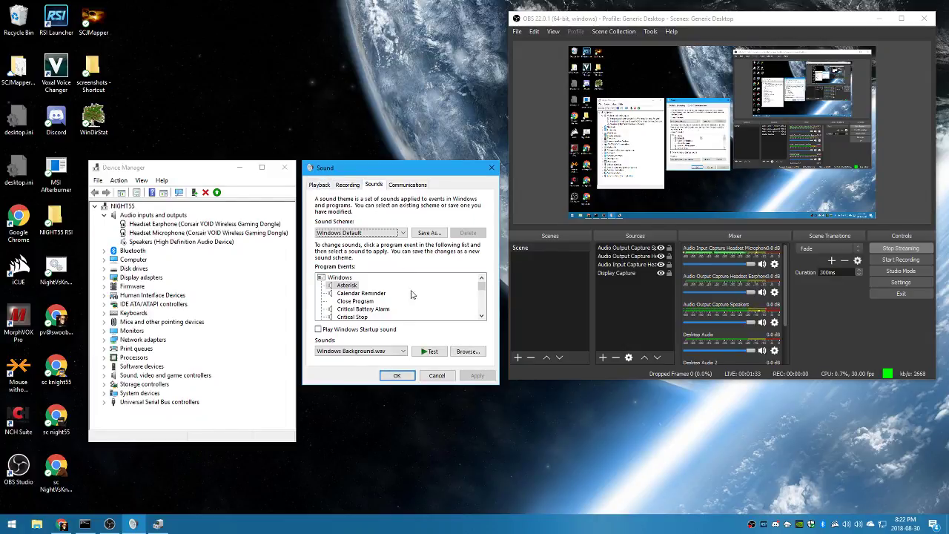
{"action": "left_click", "coordinate": [435, 350]}
{"action": "left_click", "coordinate": [320, 185]}
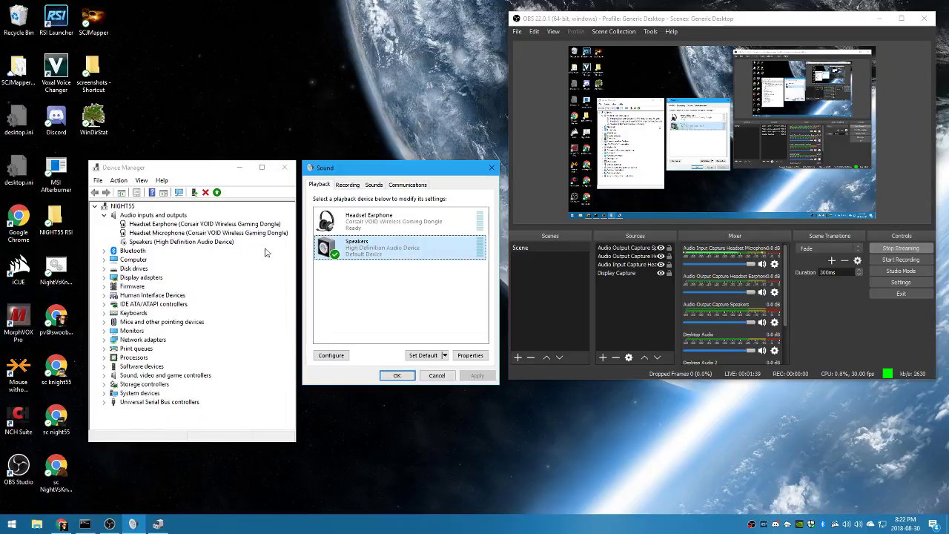
Re-enable Speakers via Device Manager's Enable device, then check the Sounds and Playback tabs
{"action": "right_click", "coordinate": [212, 244]}
{"action": "left_click", "coordinate": [229, 259]}
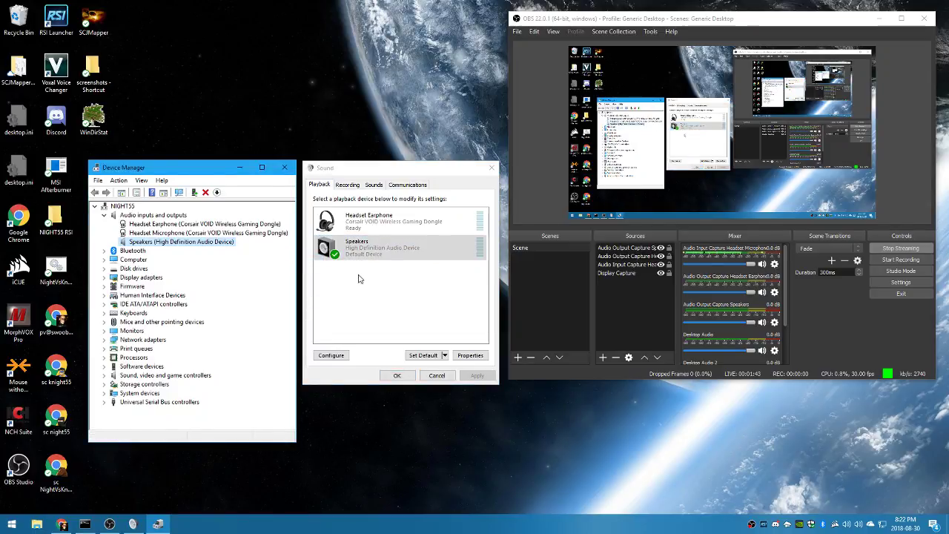
{"action": "left_click", "coordinate": [374, 185]}
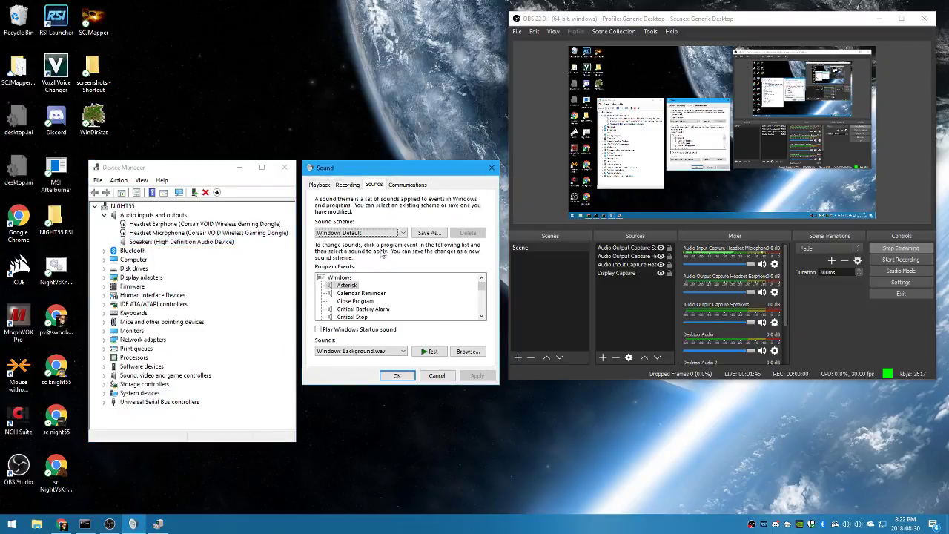
{"action": "left_click", "coordinate": [319, 184]}
{"action": "left_click", "coordinate": [374, 252]}
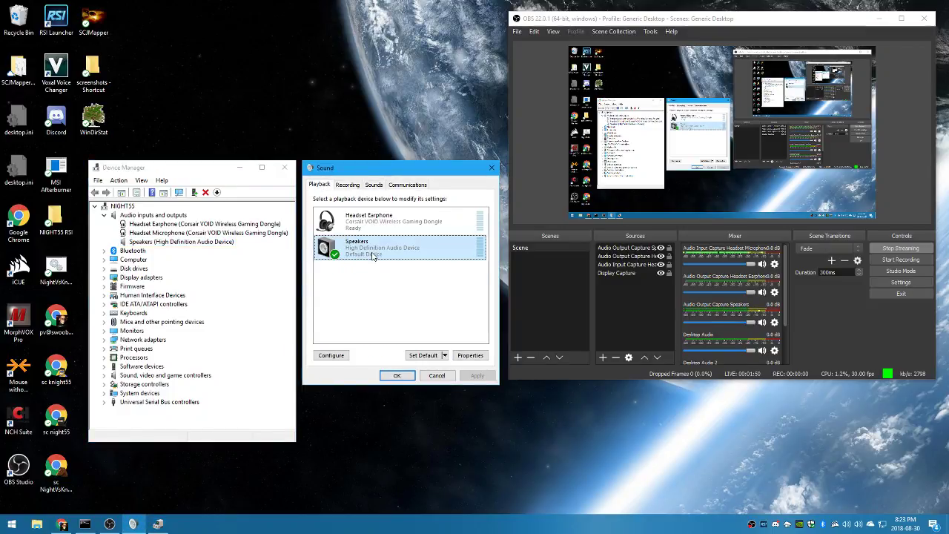
Turn on Show Disabled Devices in the Playback list and disable Speakers
{"action": "right_click", "coordinate": [380, 296]}
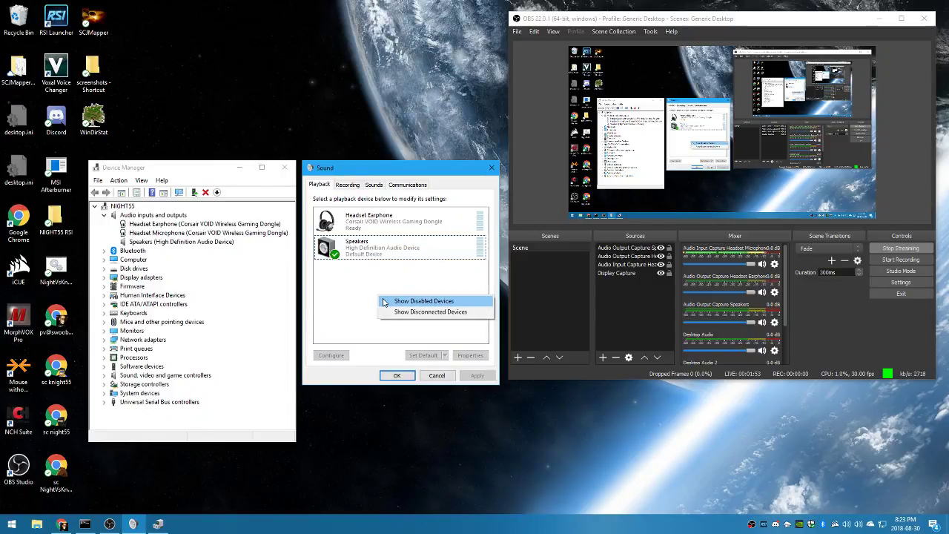
{"action": "left_click", "coordinate": [384, 301]}
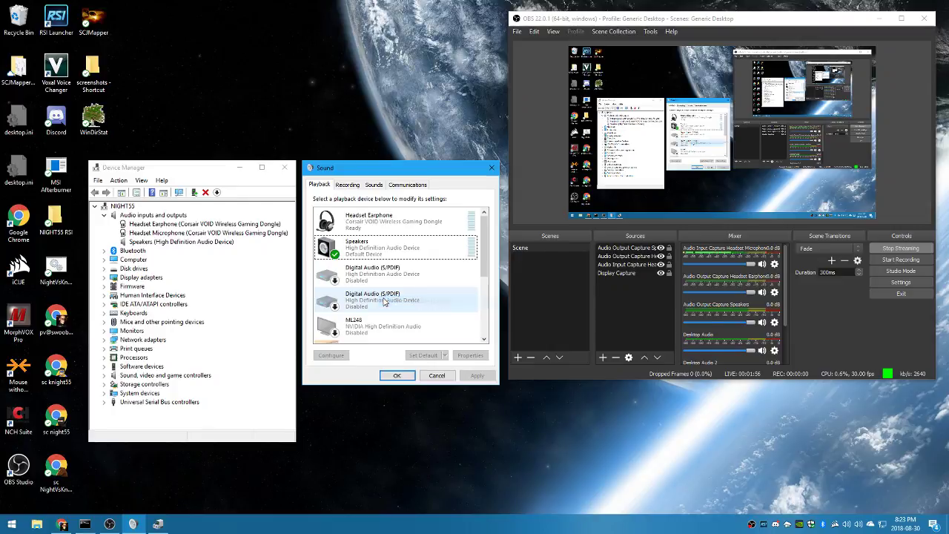
{"action": "right_click", "coordinate": [396, 252]}
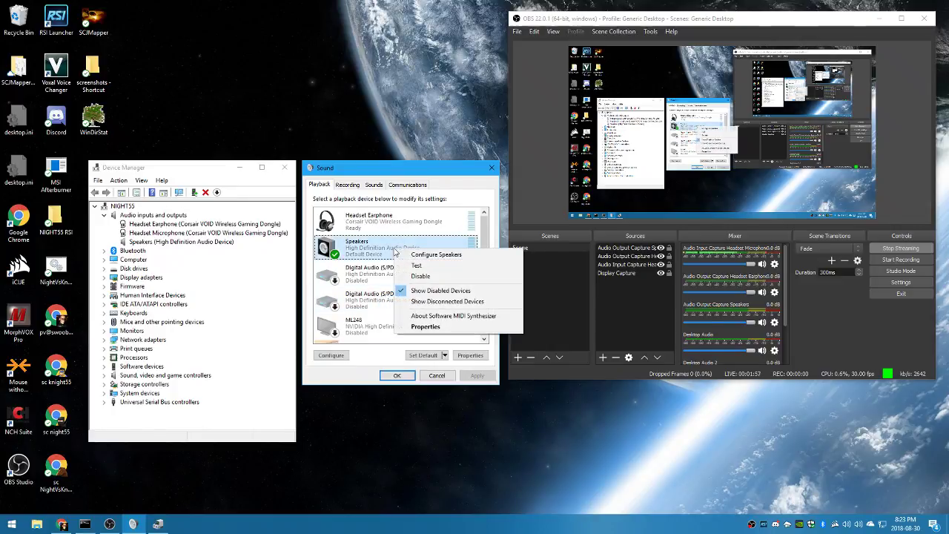
{"action": "left_click", "coordinate": [412, 276]}
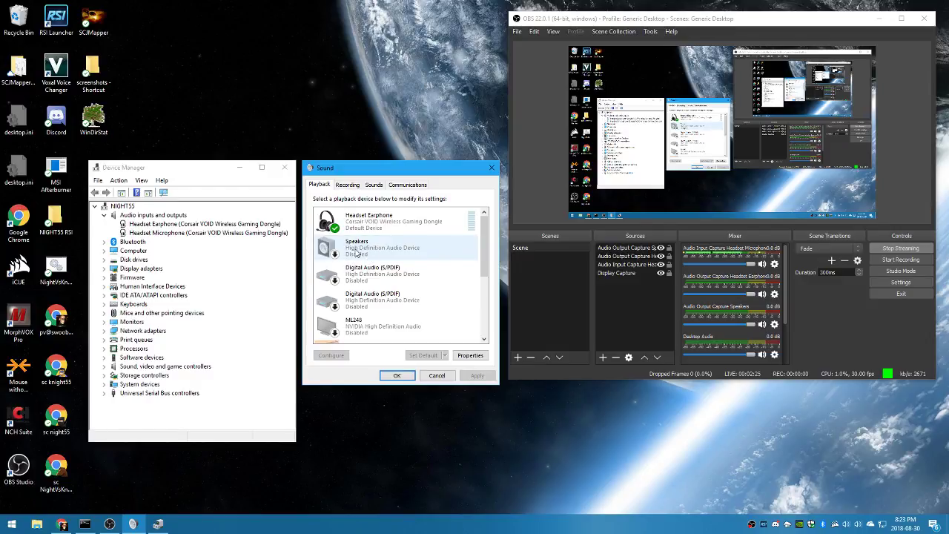
Re-enable Speakers, verify it in Device Manager, and play a Sounds-tab test sound
{"action": "right_click", "coordinate": [356, 251]}
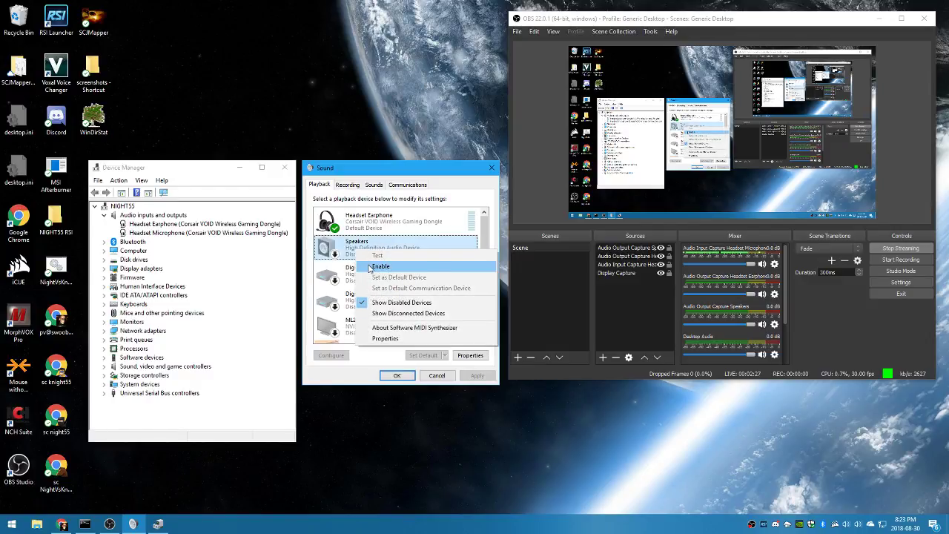
{"action": "left_click", "coordinate": [380, 266]}
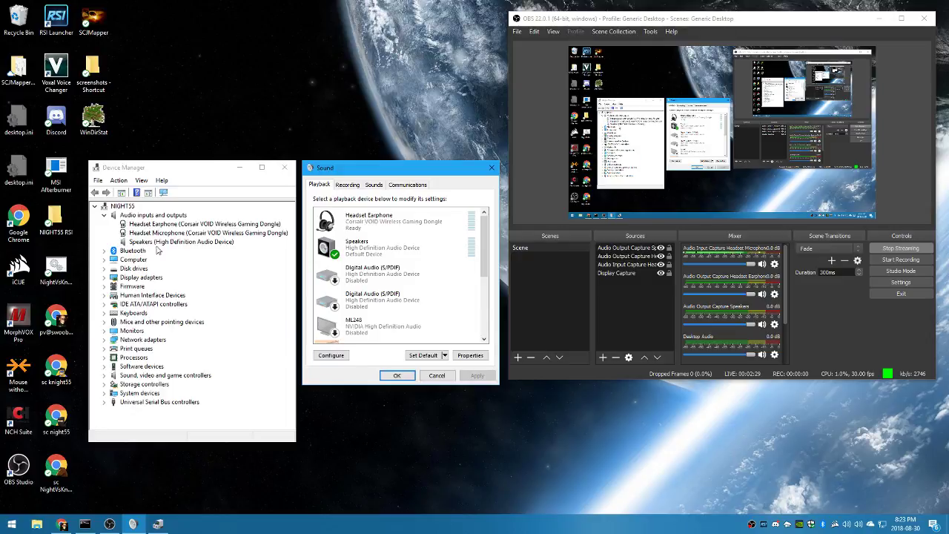
{"action": "left_click", "coordinate": [157, 243]}
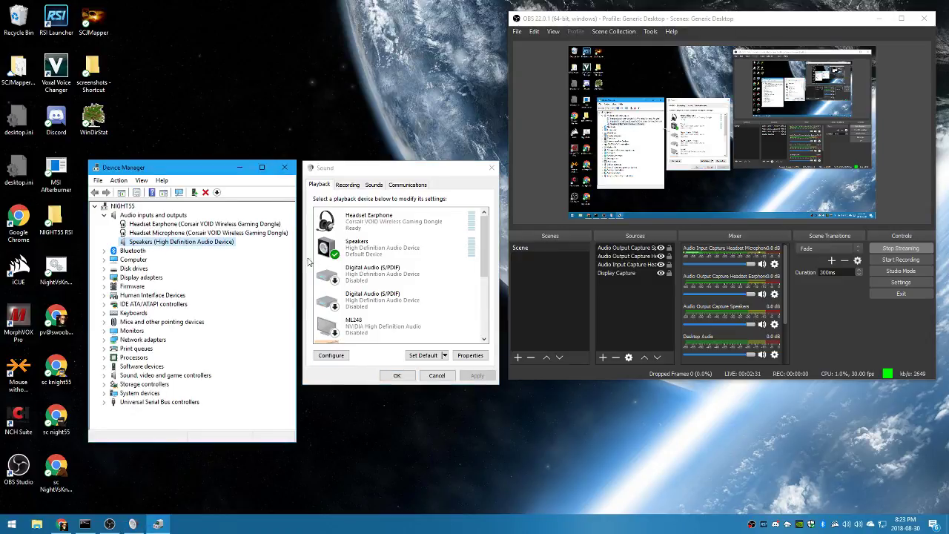
{"action": "left_click", "coordinate": [374, 185]}
{"action": "left_click", "coordinate": [426, 352]}
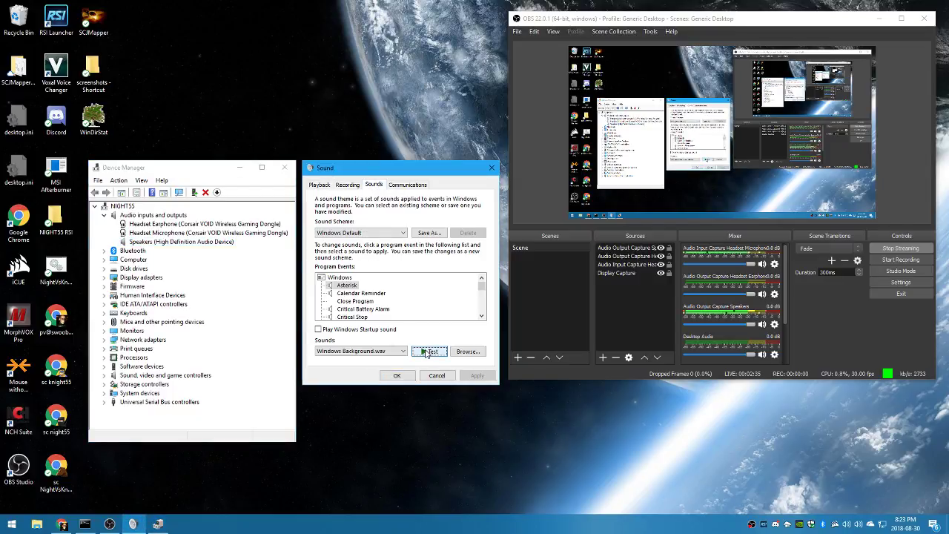